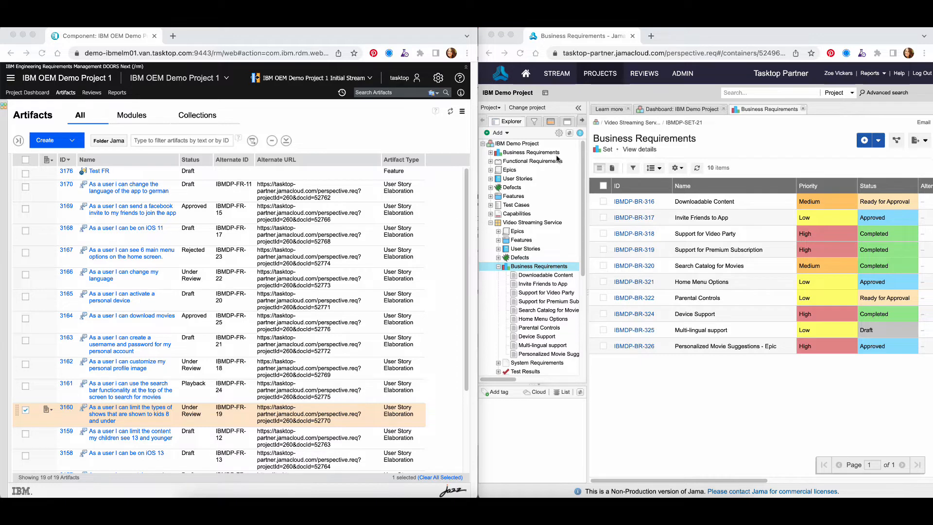
{"action": "scroll", "coordinate": [559, 199], "scroll_direction": "down", "scroll_amount": 2}
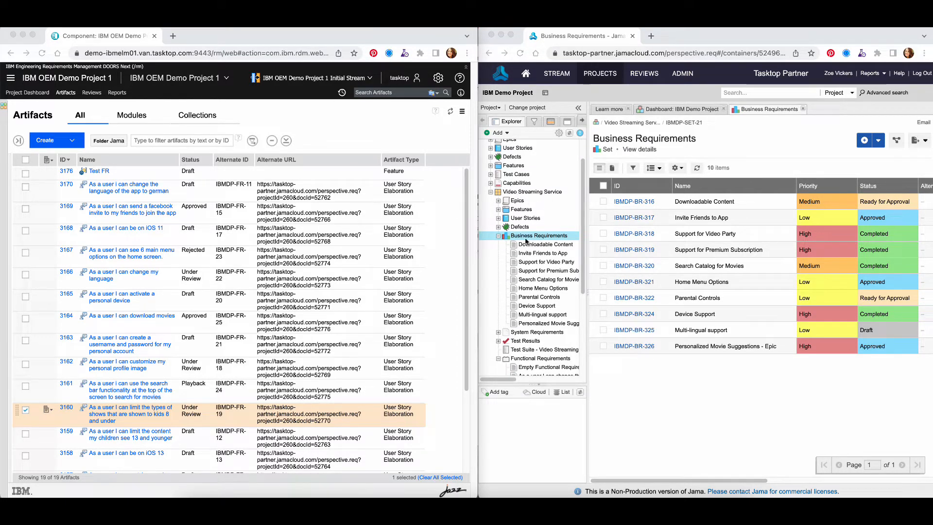
{"action": "scroll", "coordinate": [534, 258], "scroll_direction": "down", "scroll_amount": 3}
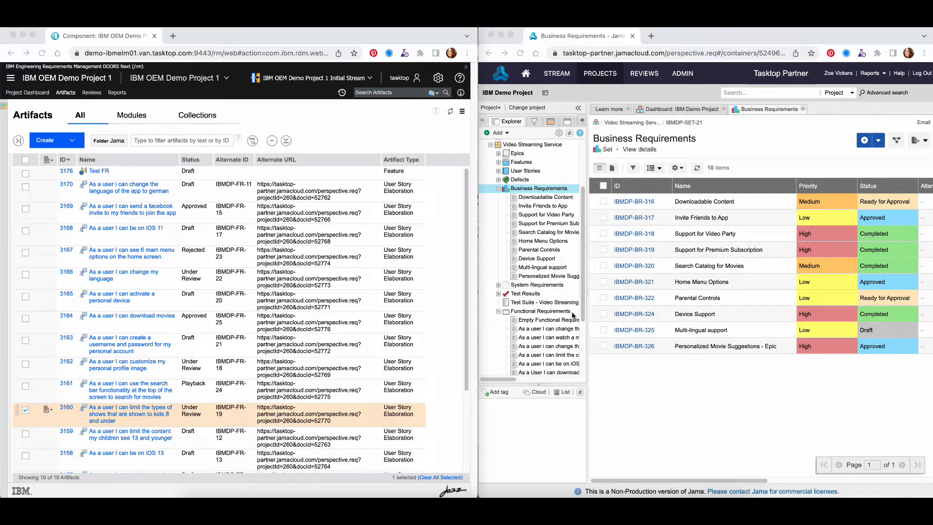
Step: In DOORS Next, create a text Feature artifact named "Login Portal for Mobile App" and paste the copied epic description as its content
{"action": "left_click", "coordinate": [75, 145]}
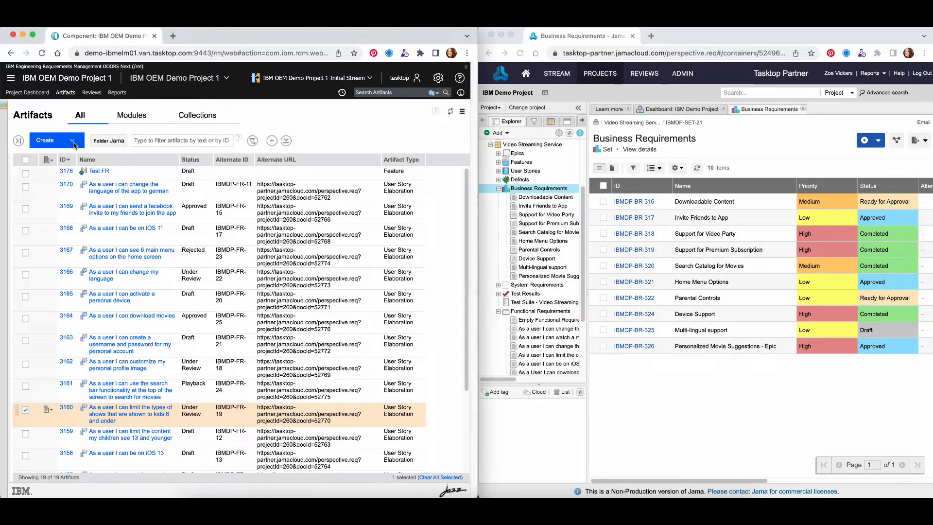
{"action": "left_click", "coordinate": [74, 142]}
{"action": "left_click", "coordinate": [66, 193]}
{"action": "left_click", "coordinate": [213, 188]}
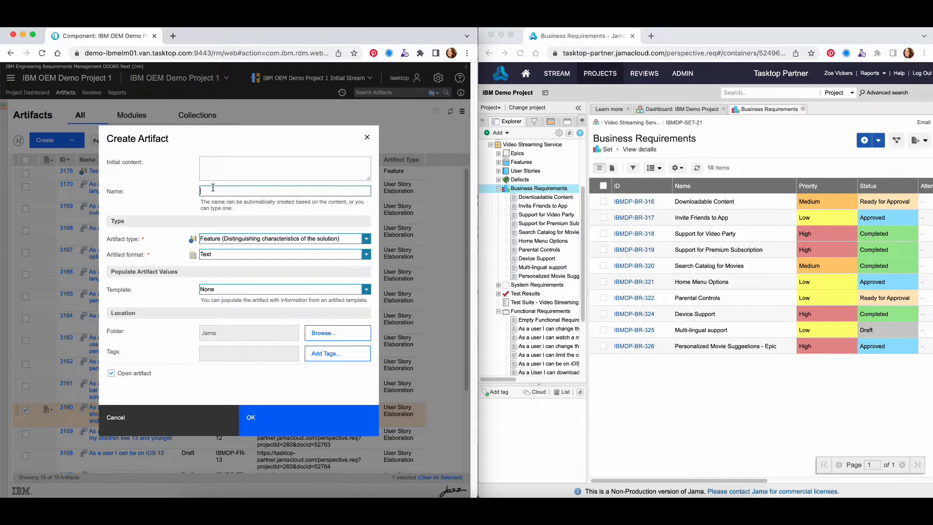
{"action": "type", "text": "Login Portal for Mobile App"}
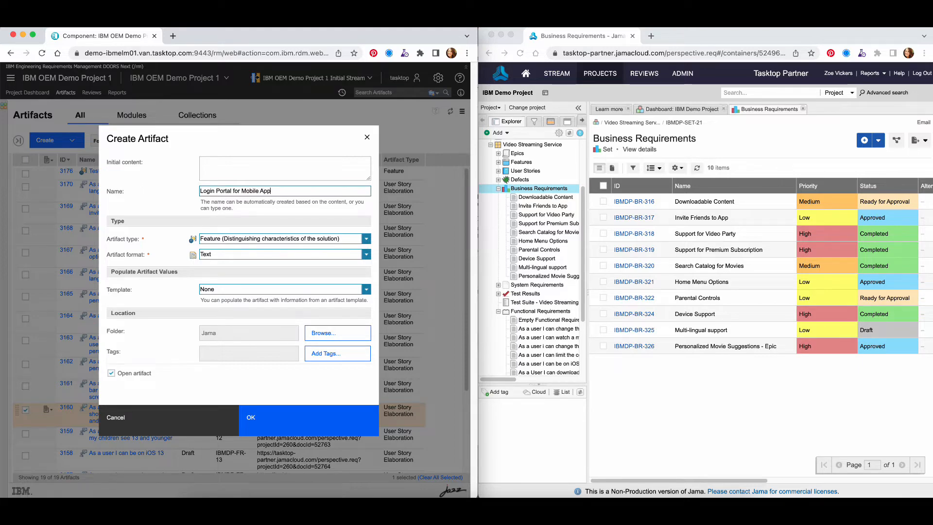
{"action": "left_click", "coordinate": [266, 424]}
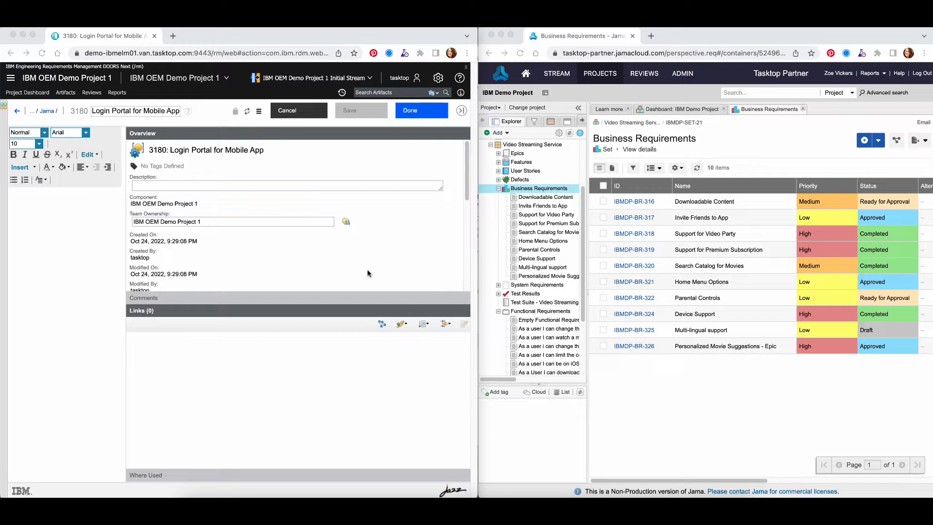
{"action": "left_click", "coordinate": [34, 249]}
{"action": "key", "text": "super+v"}
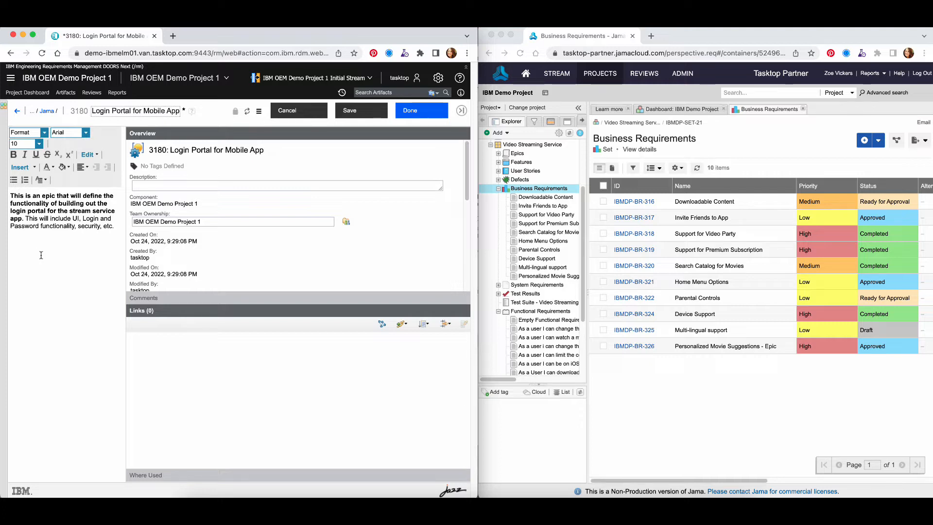
Step: Set the artifact's Business Priority to Must, Status to Approved and Project to Project 1, and save it
{"action": "left_click", "coordinate": [173, 314]}
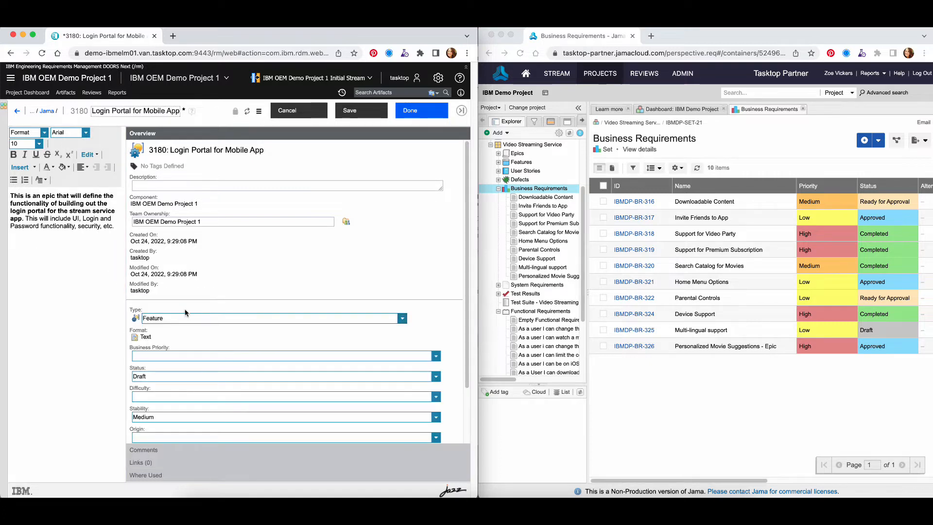
{"action": "scroll", "coordinate": [256, 308], "scroll_direction": "down", "scroll_amount": 3}
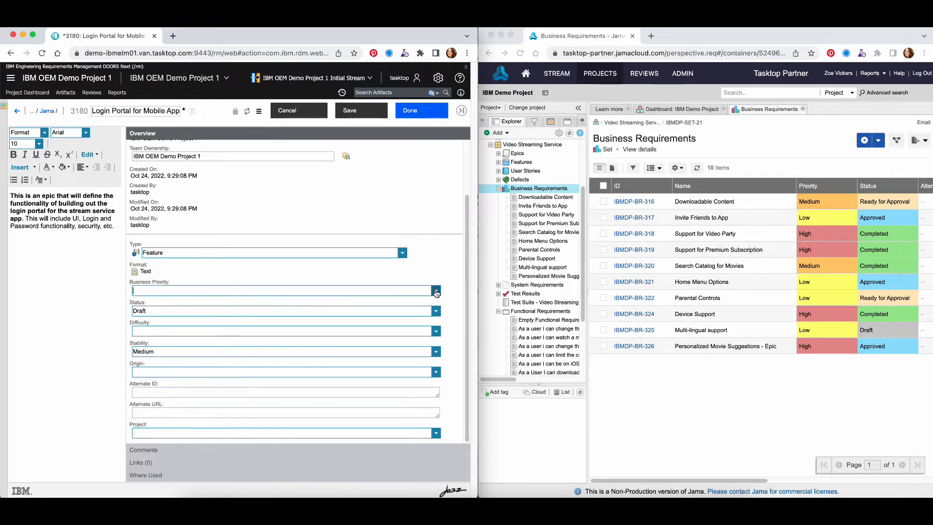
{"action": "left_click", "coordinate": [436, 290]}
{"action": "left_click", "coordinate": [191, 311]}
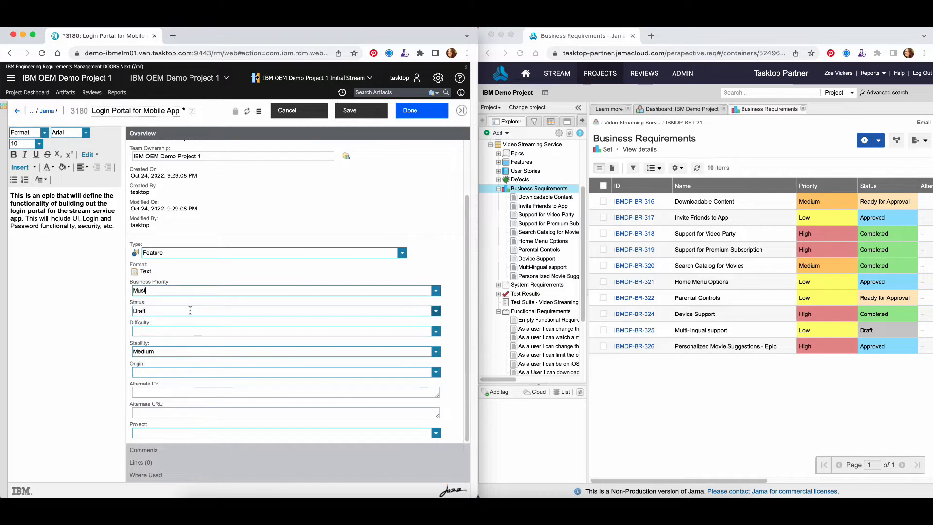
{"action": "left_click", "coordinate": [436, 311]}
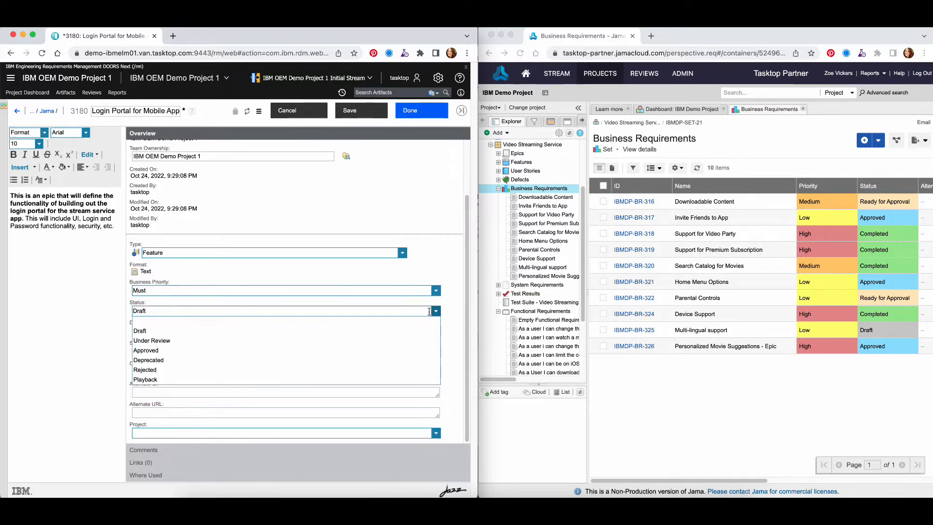
{"action": "left_click", "coordinate": [160, 350]}
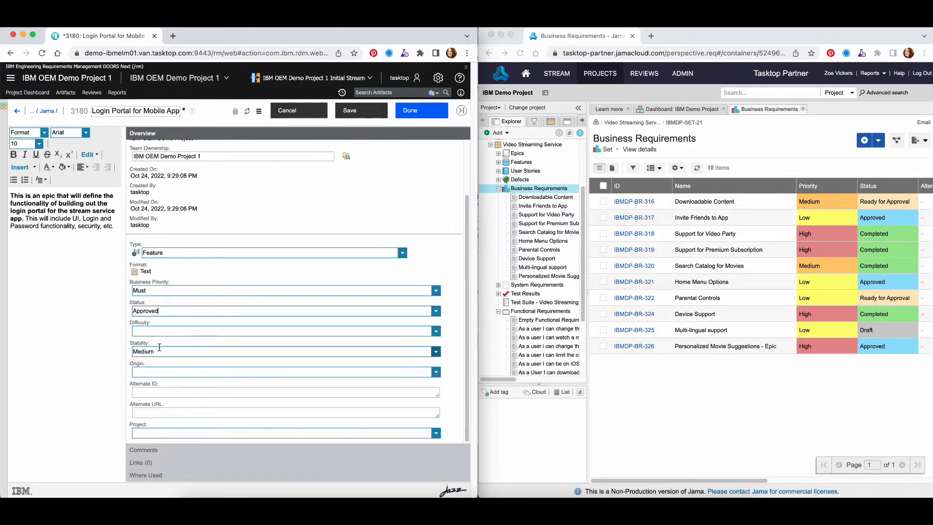
{"action": "left_click", "coordinate": [435, 434]}
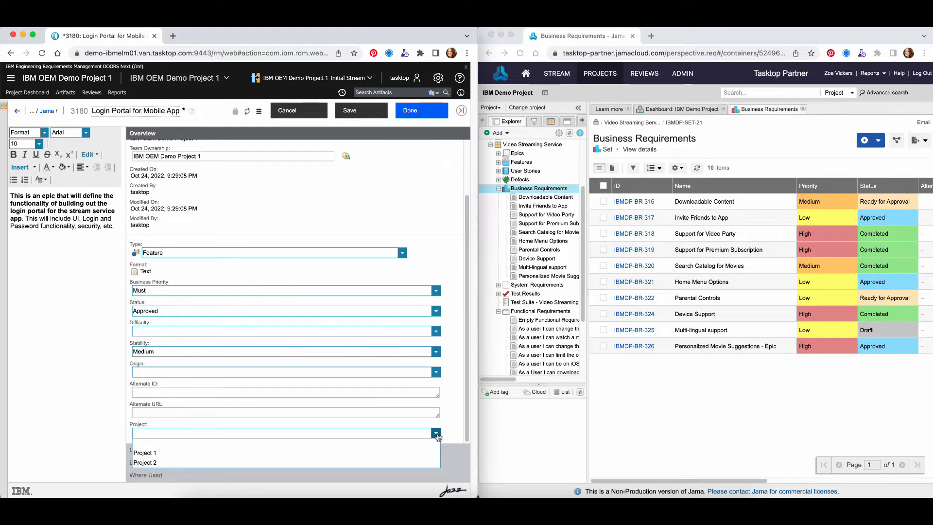
{"action": "left_click", "coordinate": [164, 456]}
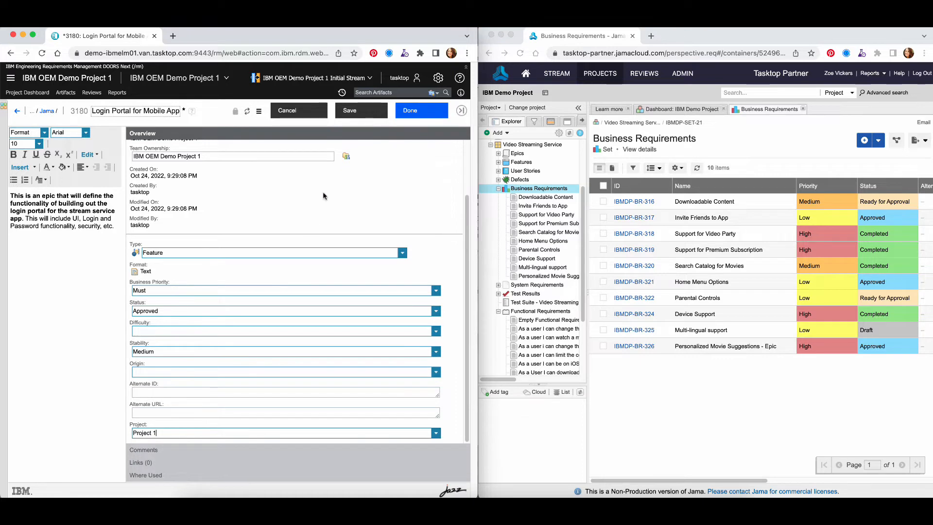
{"action": "left_click", "coordinate": [363, 115]}
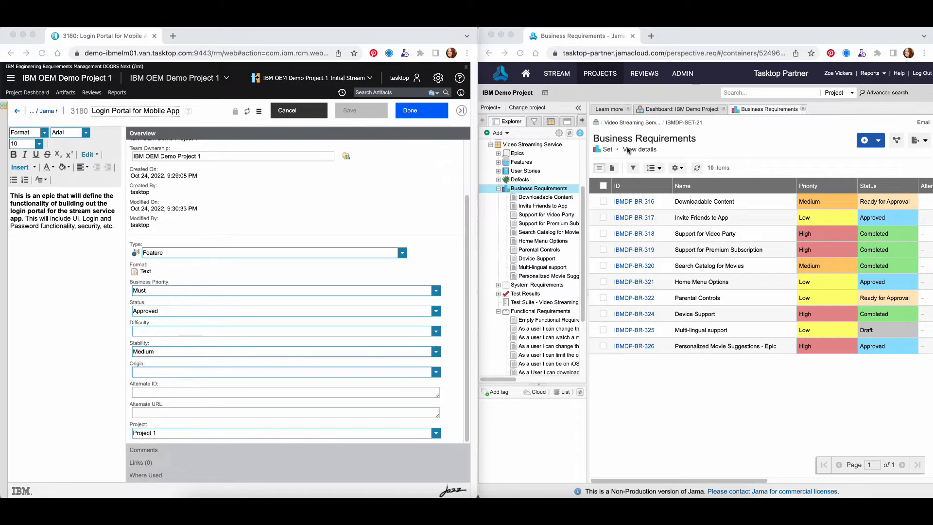
Step: In Jama, refresh the Business Requirements list and open the "Login Portal for Mobile App" item to review its fields
{"action": "left_click", "coordinate": [697, 169]}
{"action": "left_click", "coordinate": [697, 170]}
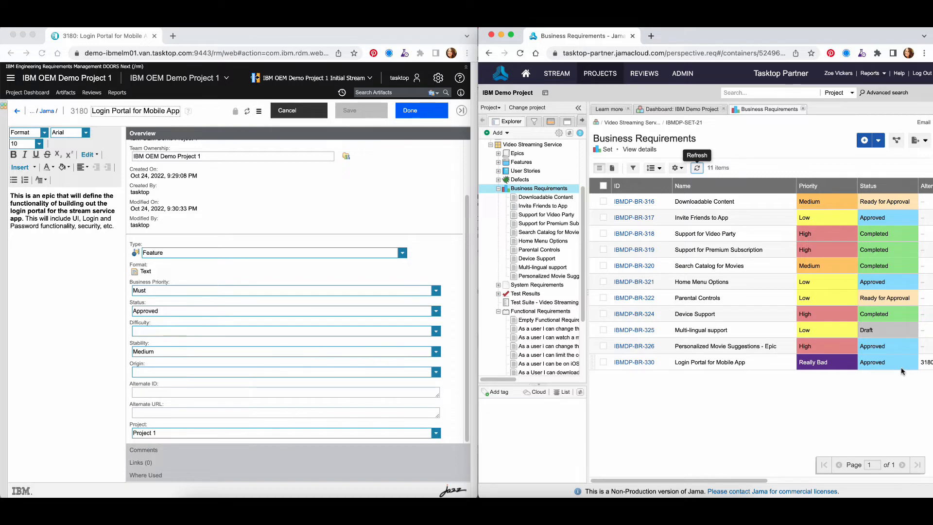
{"action": "left_click", "coordinate": [633, 363]}
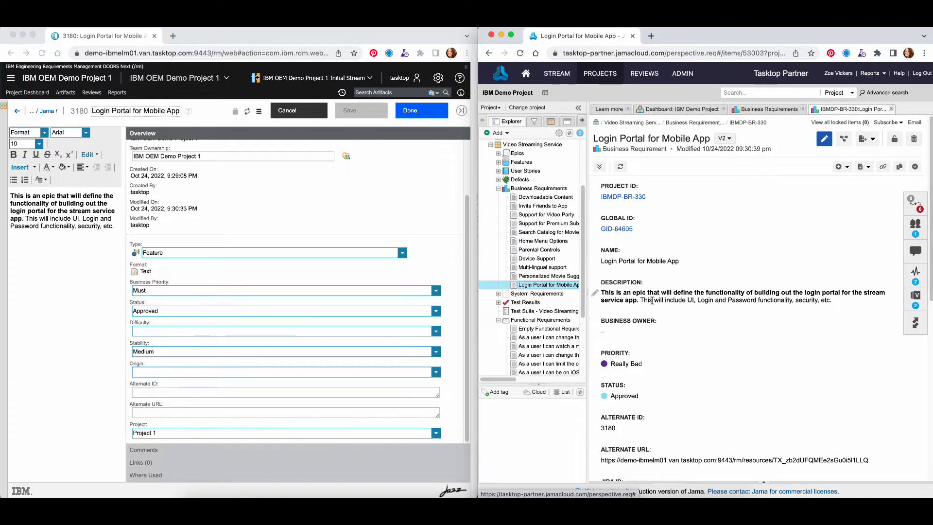
{"action": "scroll", "coordinate": [652, 301], "scroll_direction": "down", "scroll_amount": 1}
{"action": "scroll", "coordinate": [652, 301], "scroll_direction": "down", "scroll_amount": 5}
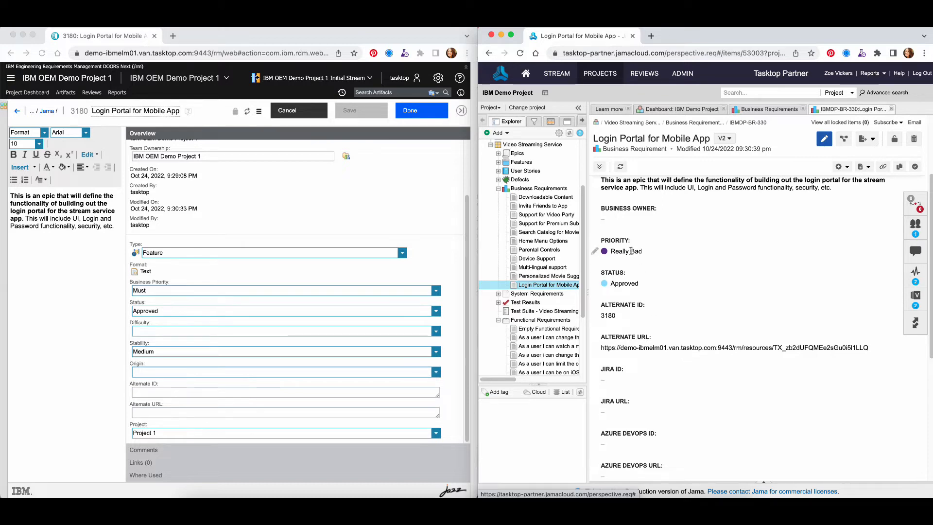
Step: Set the business requirement's Priority to Medium and Status to Completed, and save the changes
{"action": "left_click", "coordinate": [596, 251]}
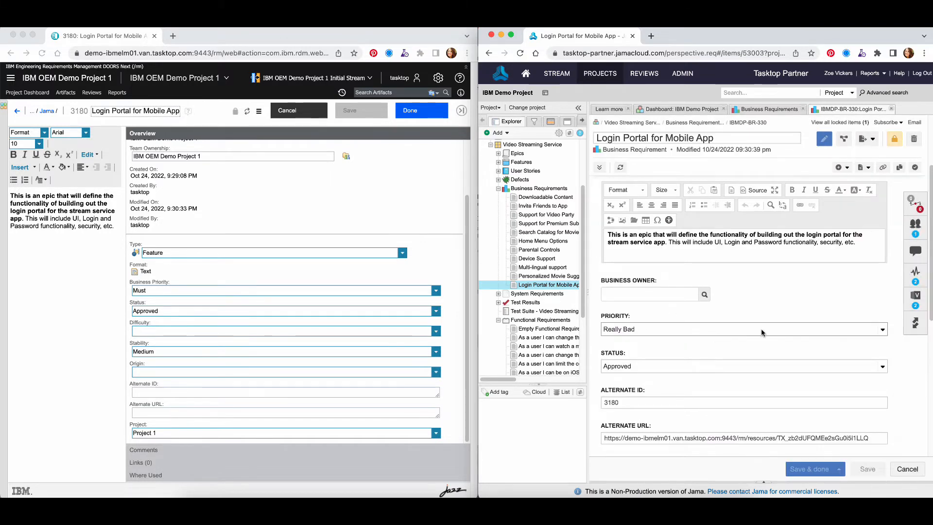
{"action": "left_click", "coordinate": [880, 330]}
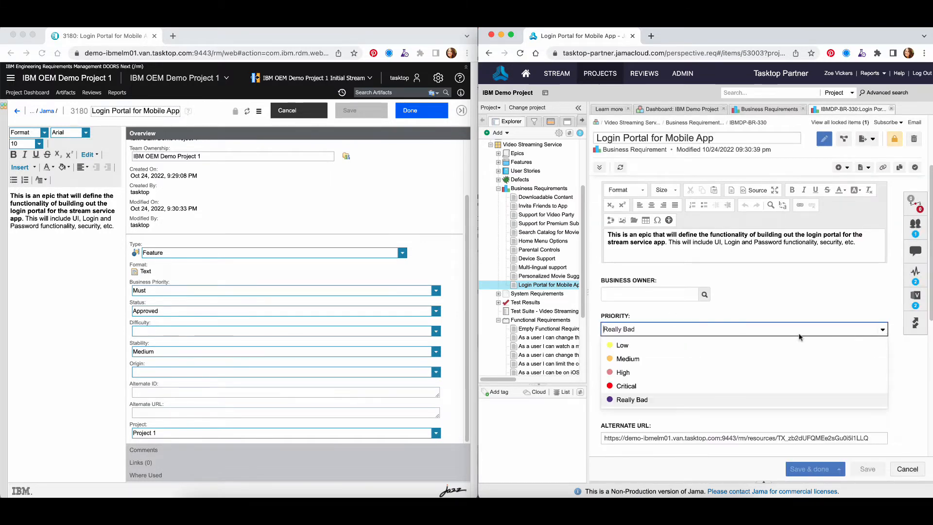
{"action": "left_click", "coordinate": [661, 361]}
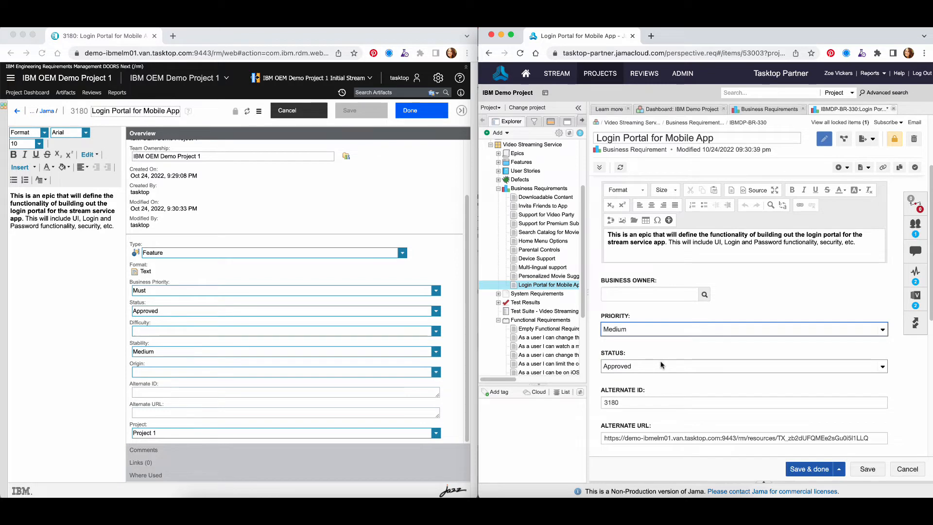
{"action": "left_click", "coordinate": [723, 366]}
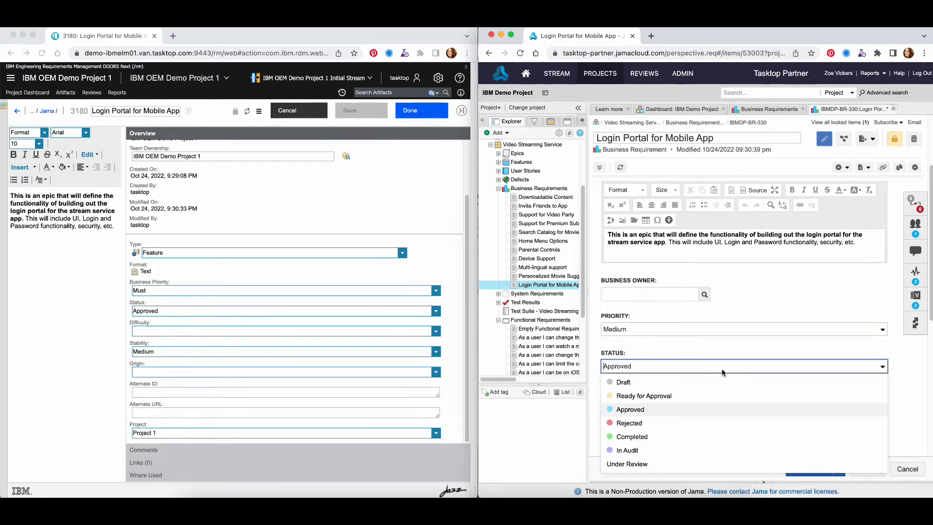
{"action": "left_click", "coordinate": [656, 436]}
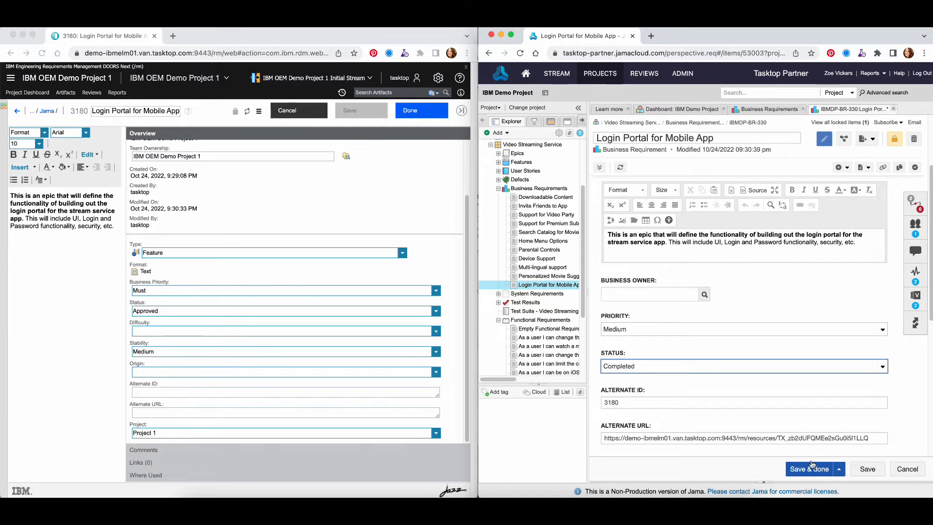
{"action": "left_click", "coordinate": [856, 471]}
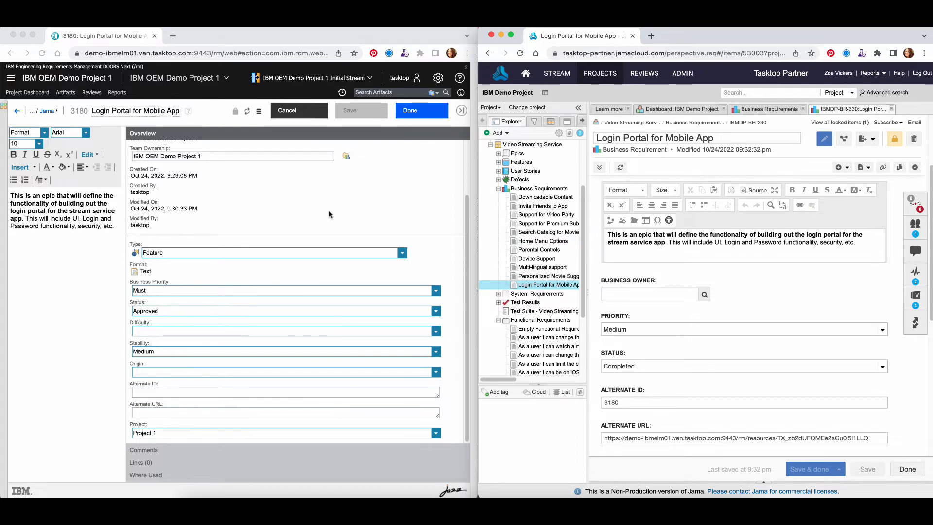
Step: Add a related Functional Requirement named "As a user I can create a username for my personal account", described as "i can set my username to tasktop"
{"action": "left_click", "coordinate": [869, 169]}
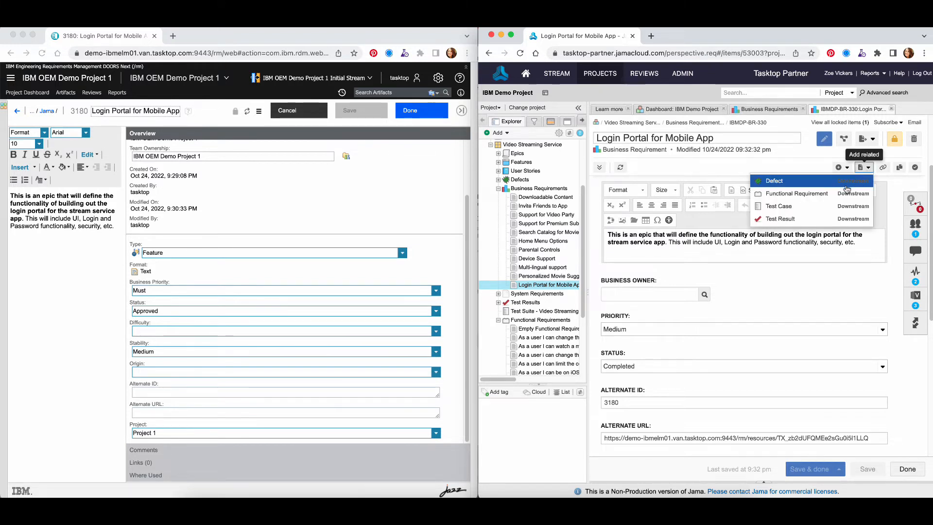
{"action": "left_click", "coordinate": [801, 194]}
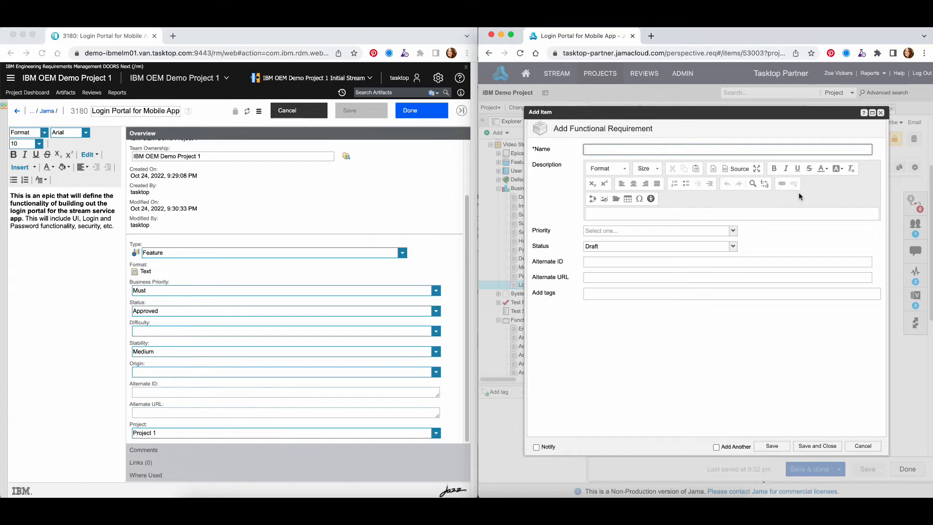
{"action": "left_click", "coordinate": [588, 150]}
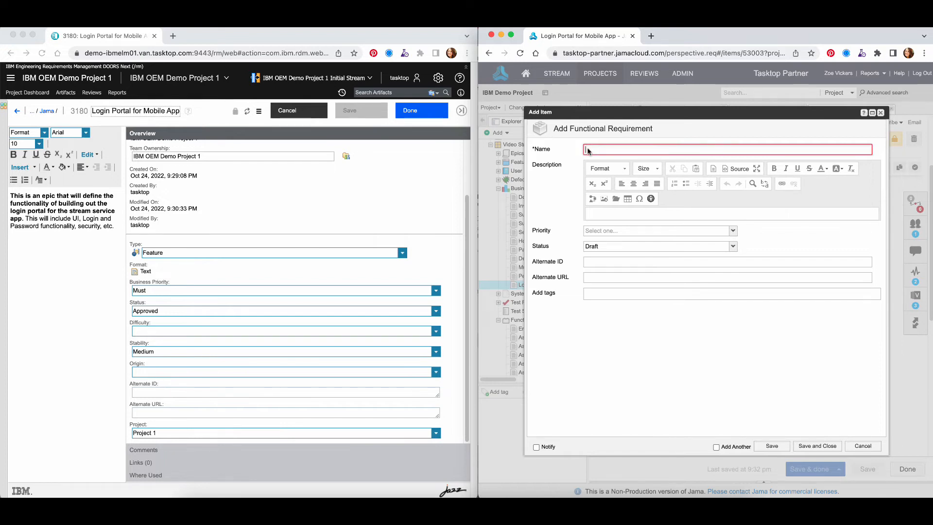
{"action": "type", "text": "As a user I can create a username for my personal account"}
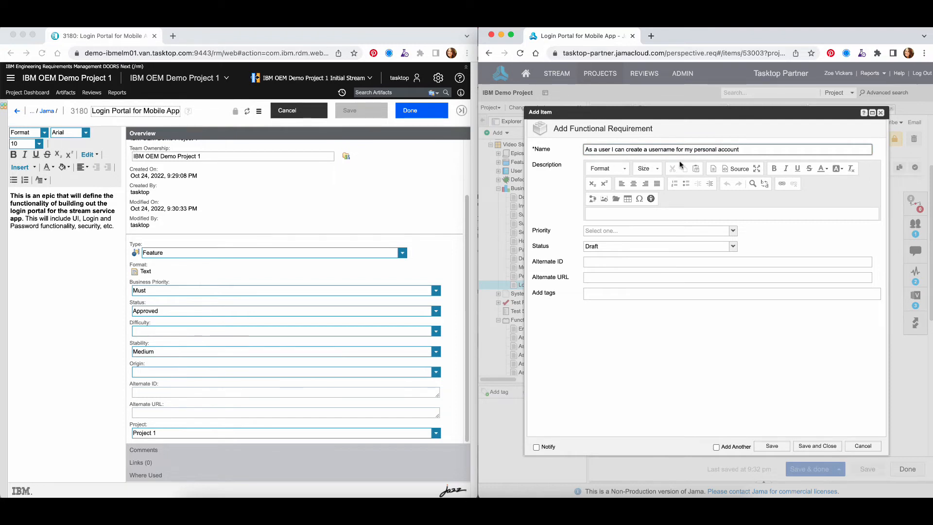
{"action": "left_click", "coordinate": [609, 210]}
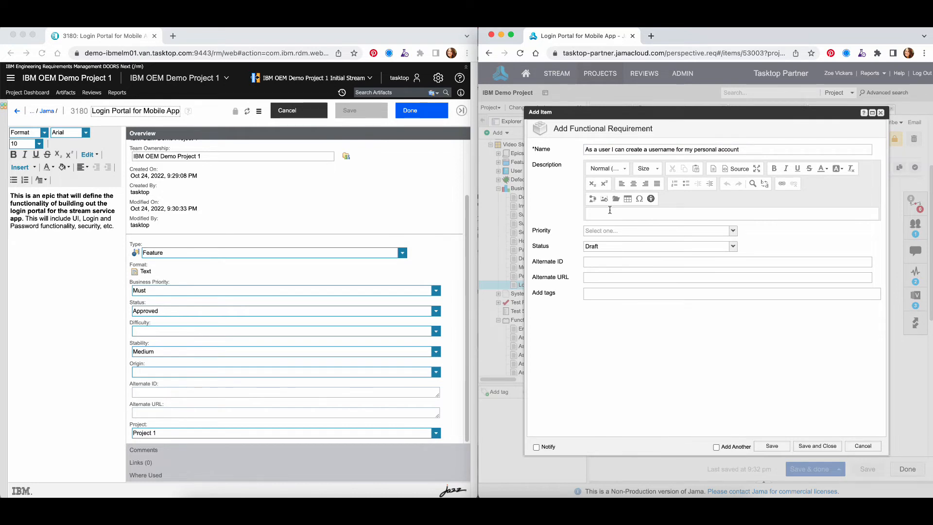
{"action": "type", "text": "i can set my username to tasktop"}
Step: Set the new functional requirement's Priority to High and its Status to Ready for Approval
{"action": "left_click", "coordinate": [733, 231]}
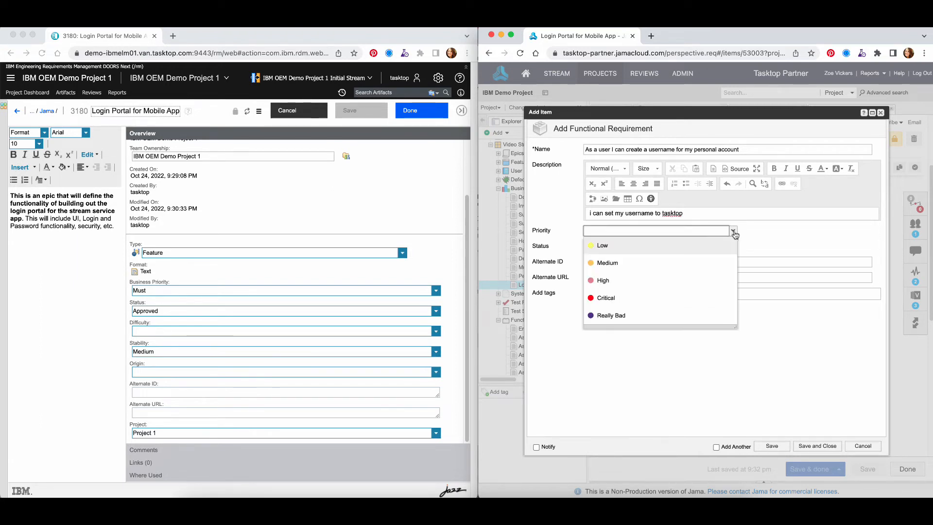
{"action": "left_click", "coordinate": [652, 280]}
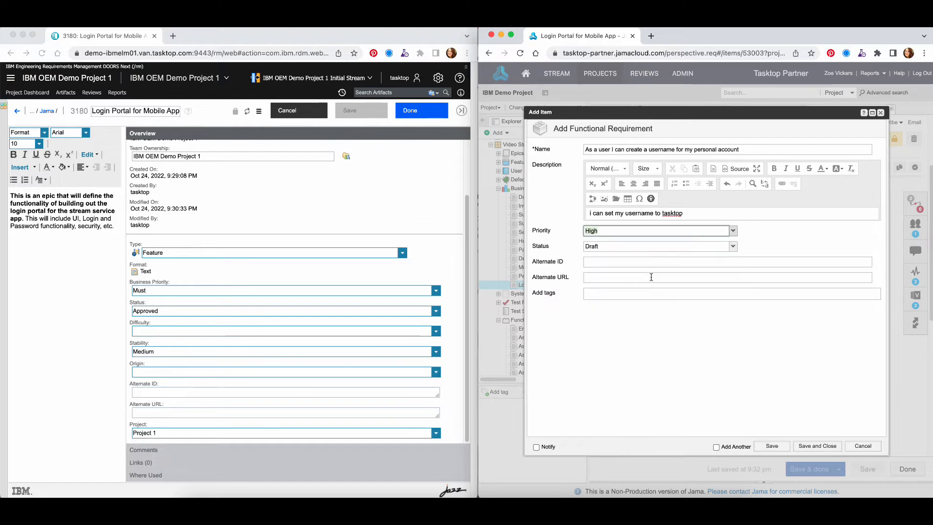
{"action": "left_click", "coordinate": [734, 249]}
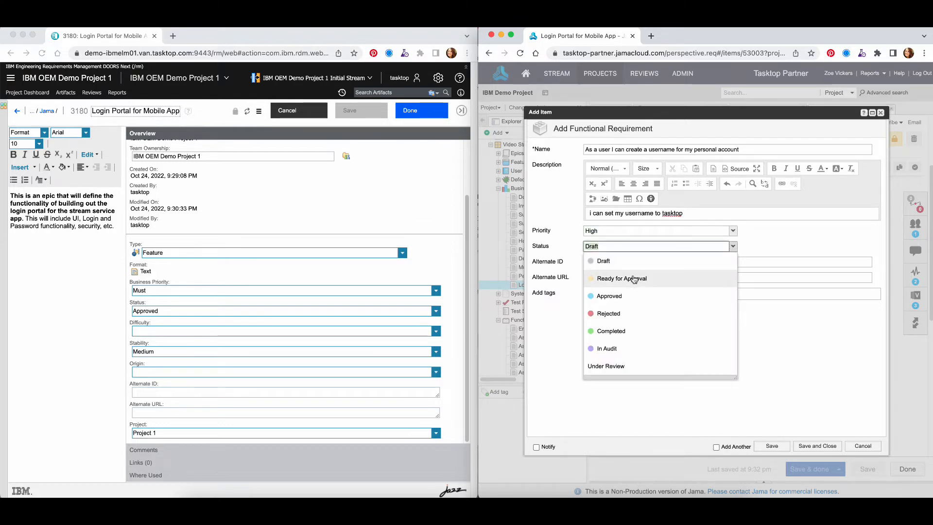
{"action": "left_click", "coordinate": [634, 278]}
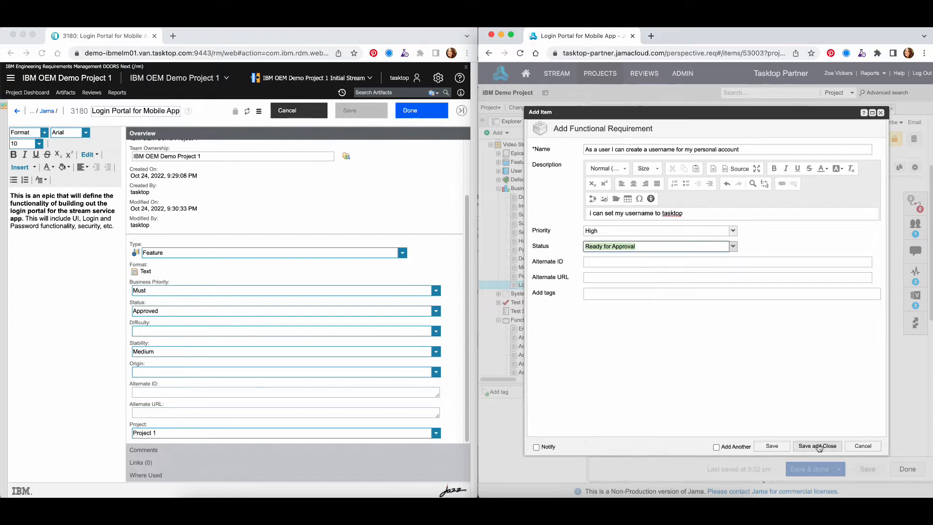
Step: Save the new functional requirement in the Video Streaming Service's Functional Requirements folder and show the saved item's relationships
{"action": "left_click", "coordinate": [818, 446]}
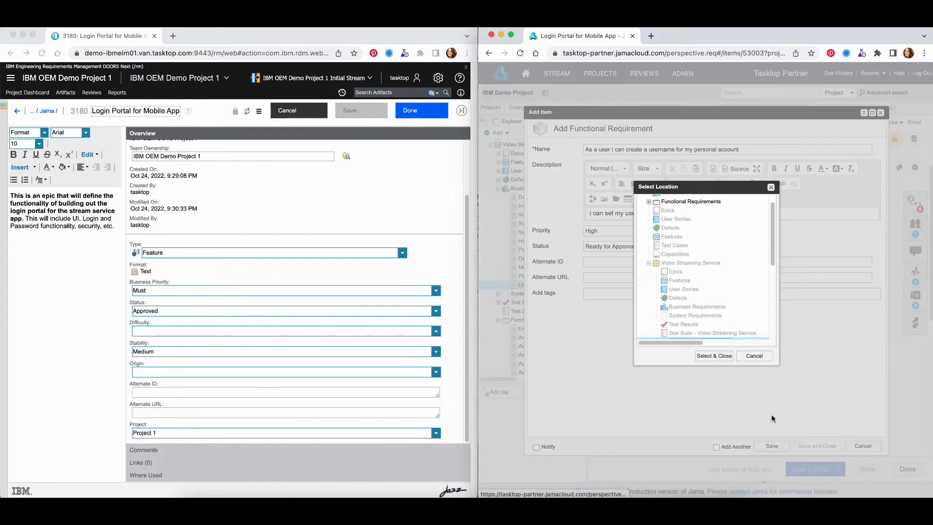
{"action": "scroll", "coordinate": [702, 322], "scroll_direction": "down", "scroll_amount": 2}
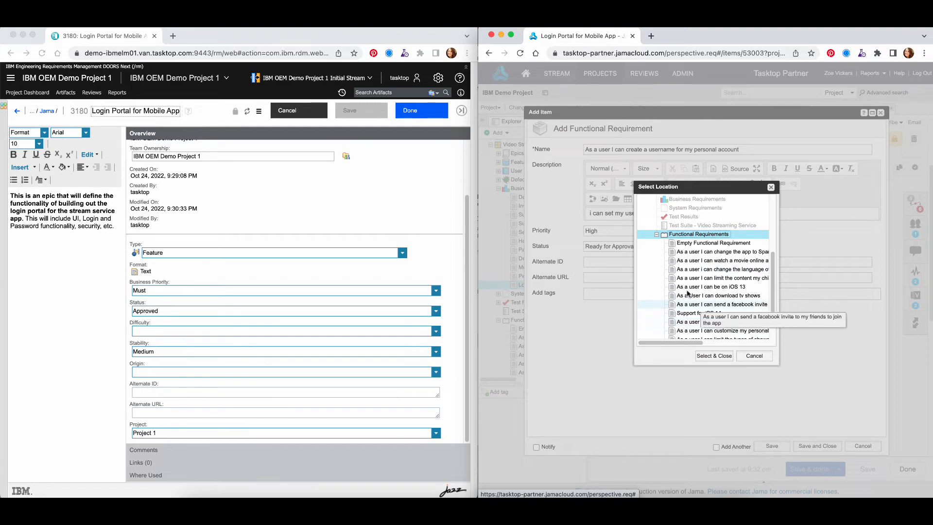
{"action": "left_click", "coordinate": [724, 358]}
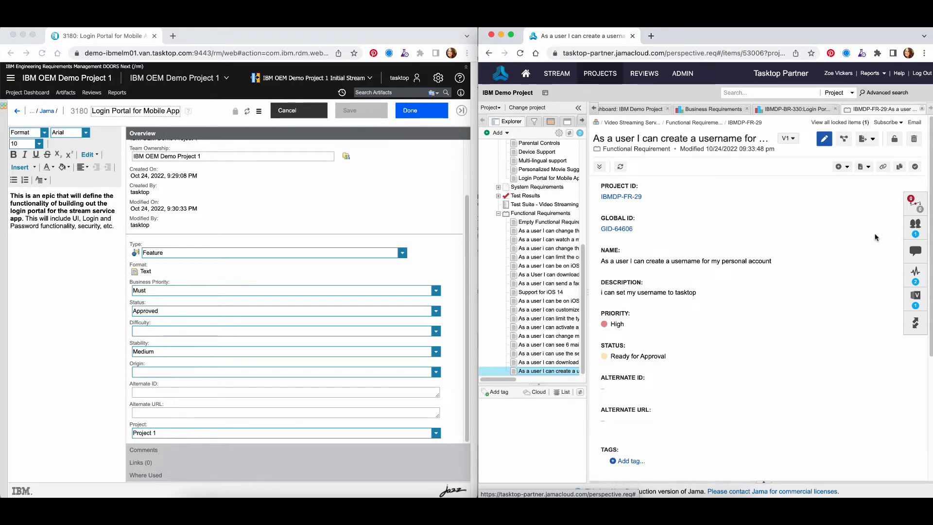
{"action": "left_click", "coordinate": [915, 205]}
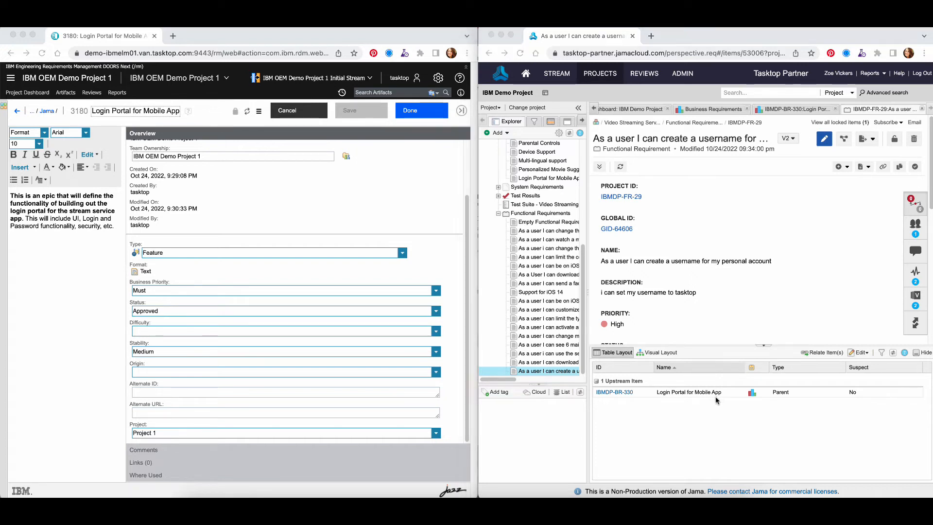
Step: In IBM DOORS Next, refresh the "Login Portal for Mobile App" artifact and review its synced priority, status, Alternate ID and Alternate URL
{"action": "left_click", "coordinate": [247, 113]}
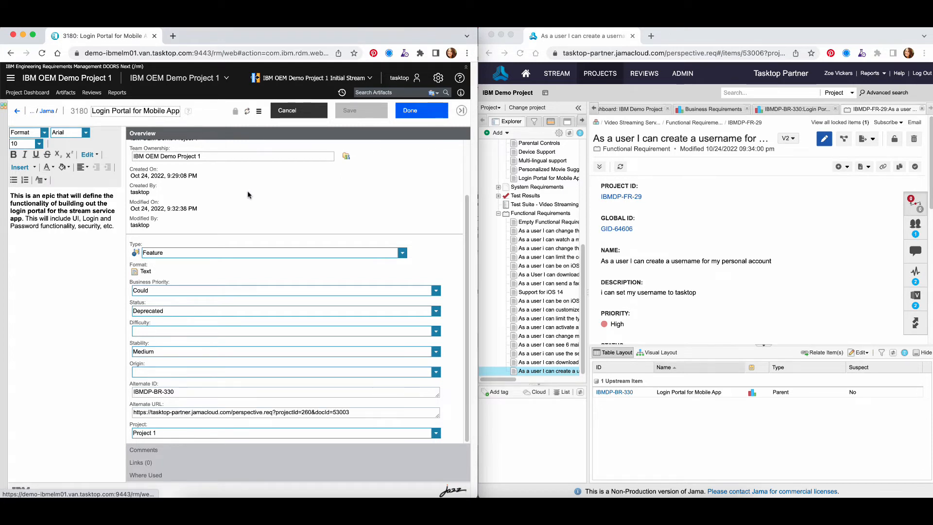
{"action": "mouse_move", "coordinate": [248, 192]}
{"action": "scroll", "coordinate": [247, 195], "scroll_direction": "up", "scroll_amount": 2}
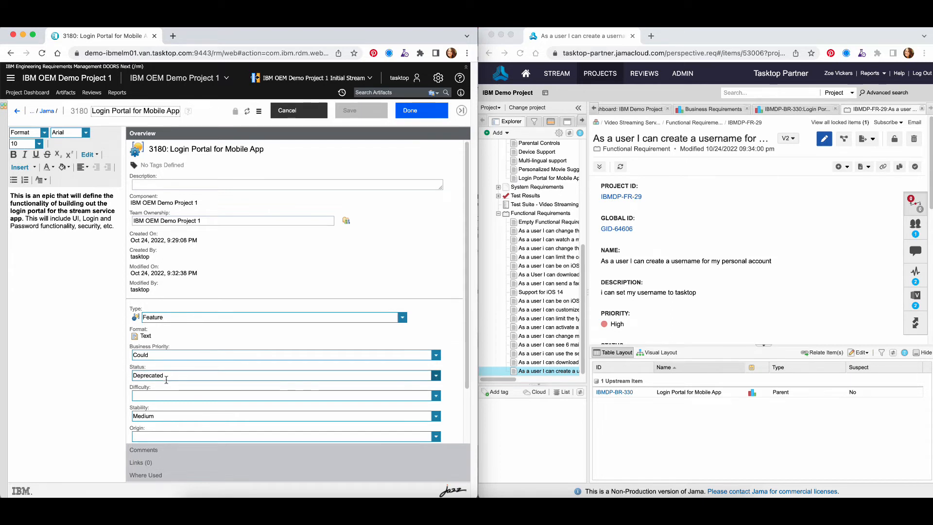
{"action": "scroll", "coordinate": [166, 380], "scroll_direction": "down", "scroll_amount": 1}
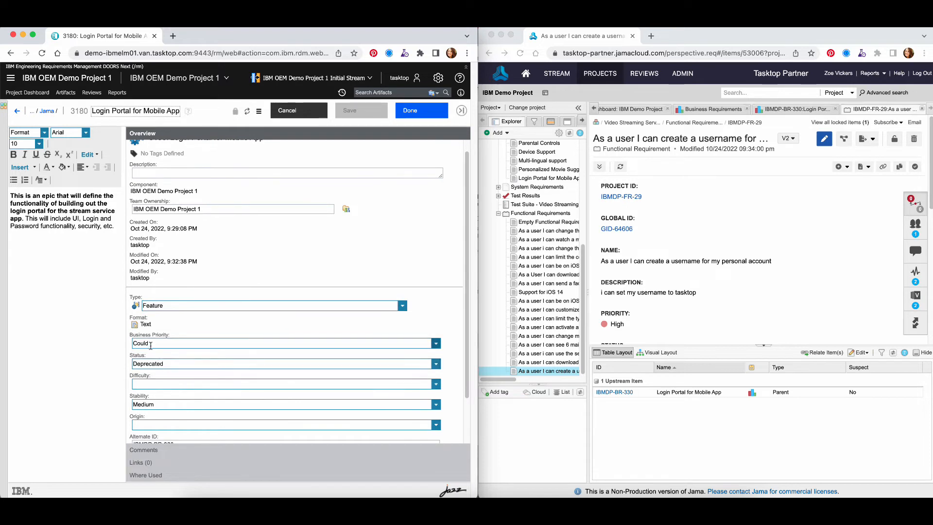
{"action": "scroll", "coordinate": [162, 346], "scroll_direction": "down", "scroll_amount": 3}
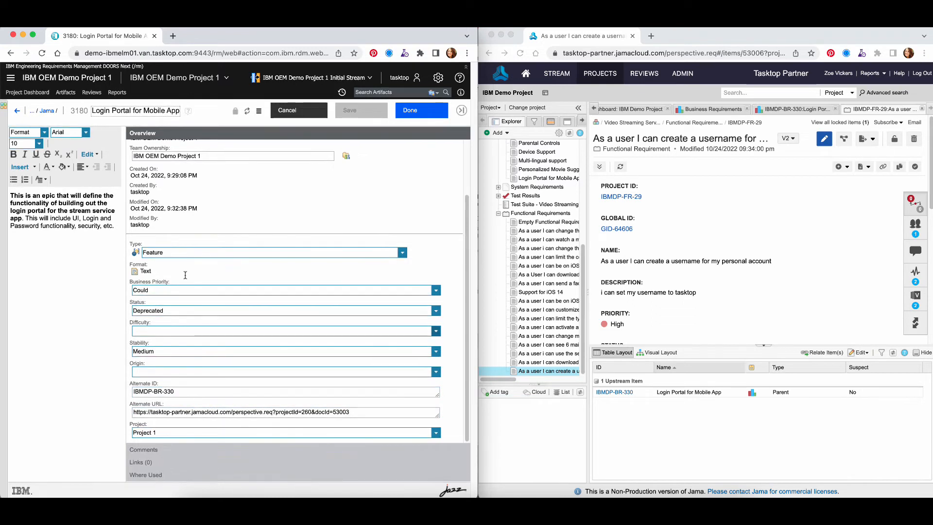
Step: Reload the Jama folder's artifact list, open "As a user I can create a username for my personal account" and review its attributes and links
{"action": "left_click", "coordinate": [17, 112]}
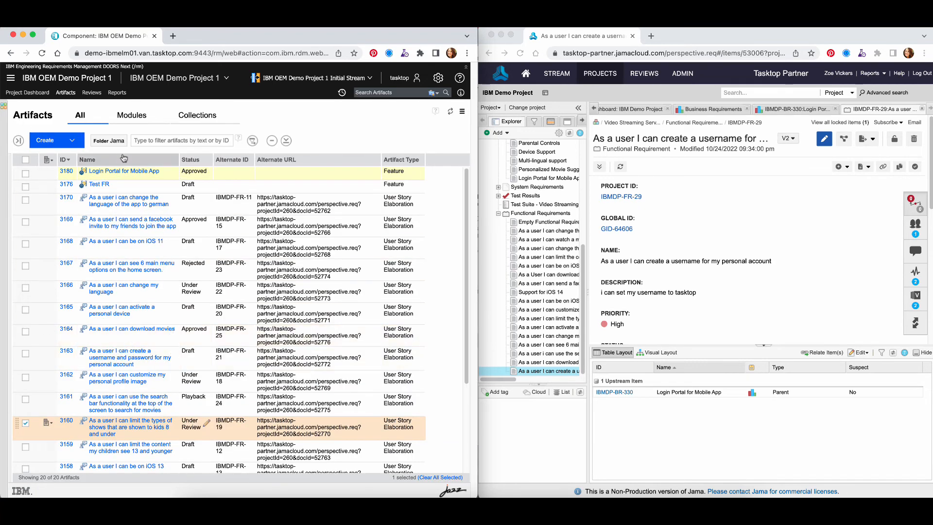
{"action": "left_click", "coordinate": [42, 54]}
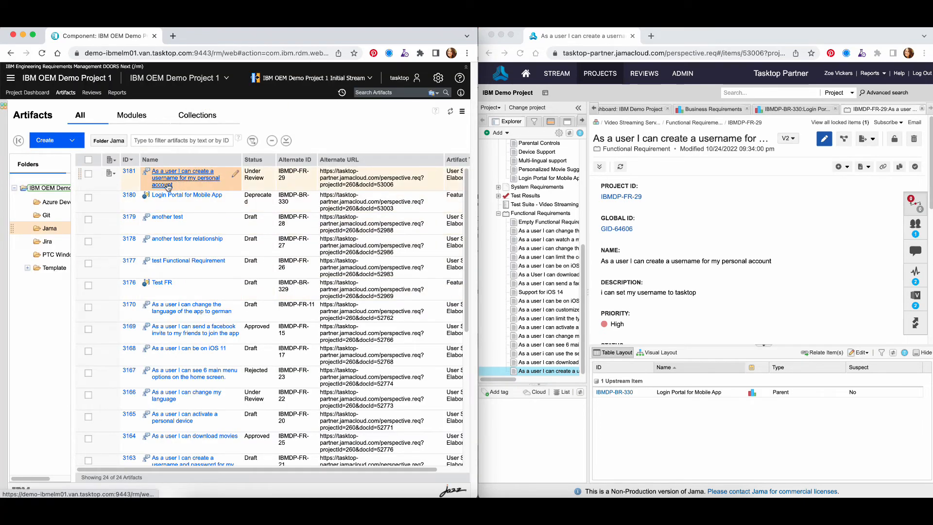
{"action": "mouse_move", "coordinate": [166, 184]}
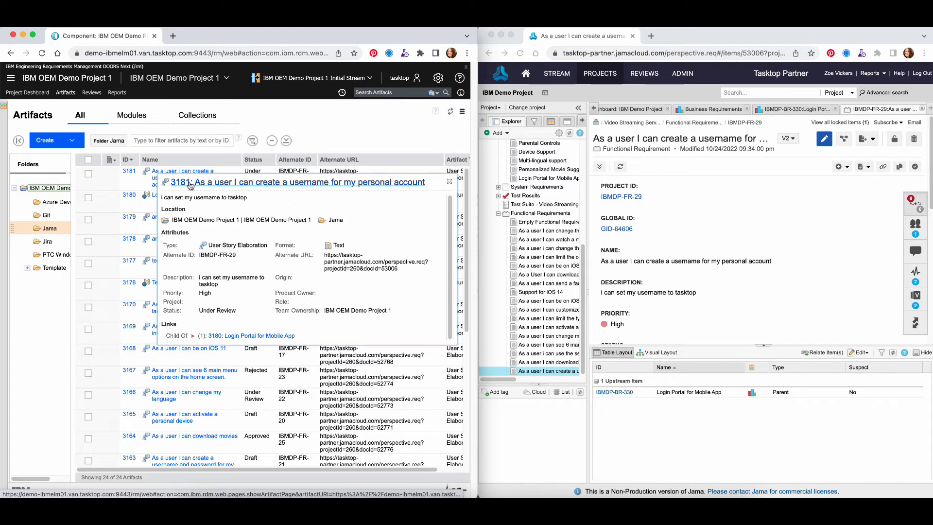
{"action": "left_click", "coordinate": [190, 183]}
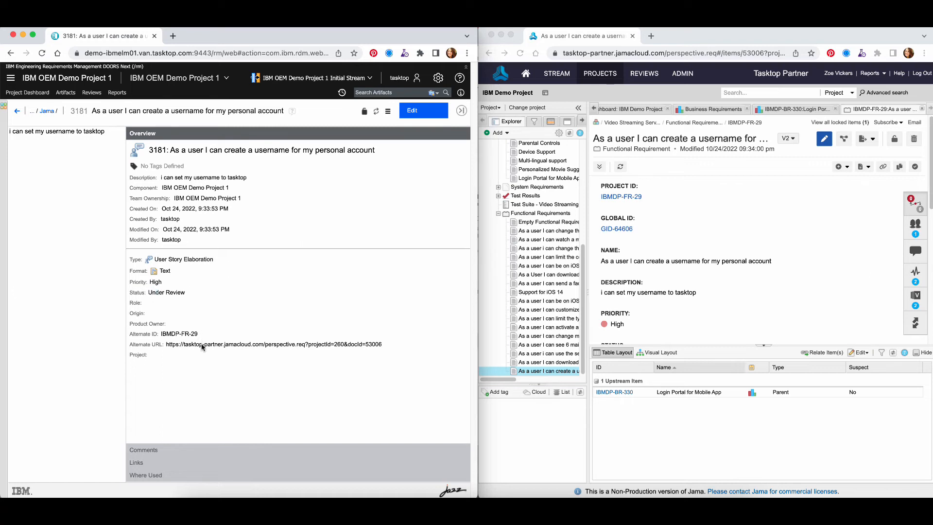
{"action": "left_click", "coordinate": [185, 462]}
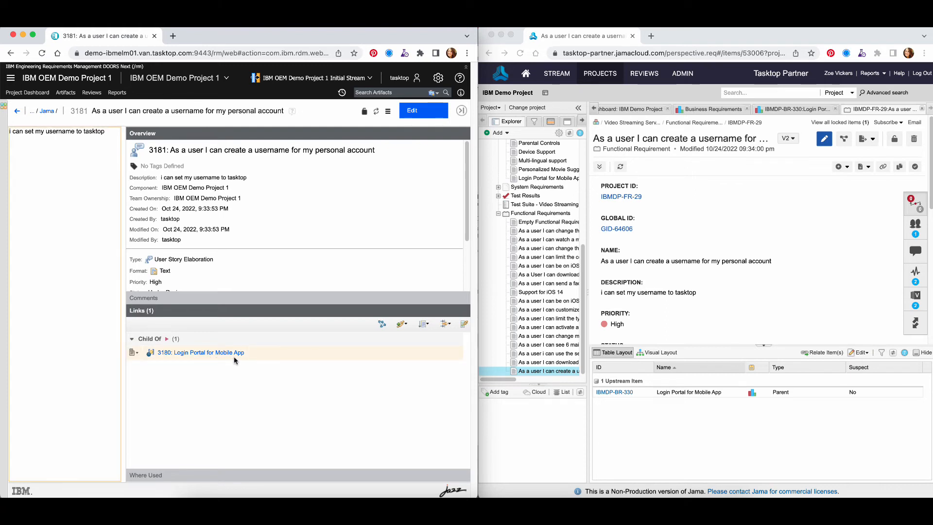
Step: Switch to Planview Tasktop Hub and briefly display all artifact types on the integration landscape
{"action": "left_click", "coordinate": [622, 335]}
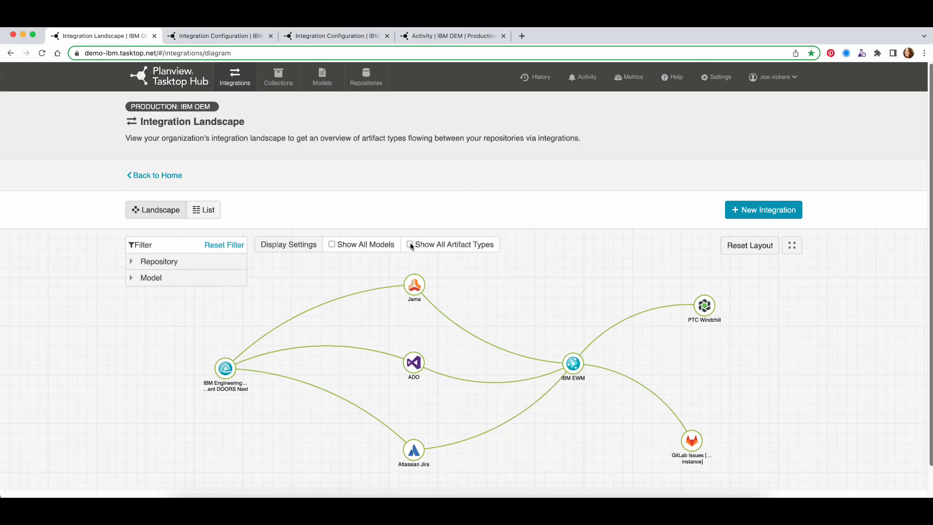
{"action": "left_click", "coordinate": [410, 244]}
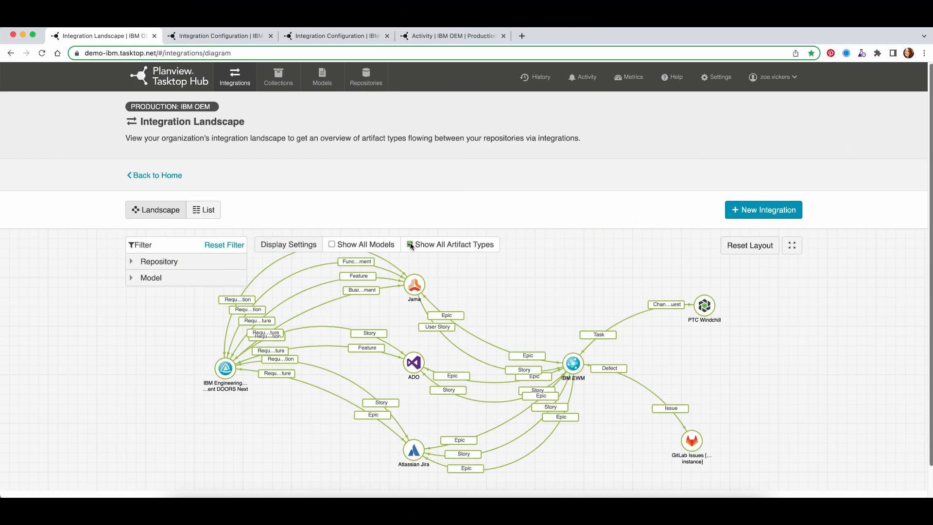
{"action": "left_click", "coordinate": [411, 244]}
Step: Show the integrations as a list and look through the DOORS Next integrations with Jama and Jira
{"action": "left_click", "coordinate": [203, 209]}
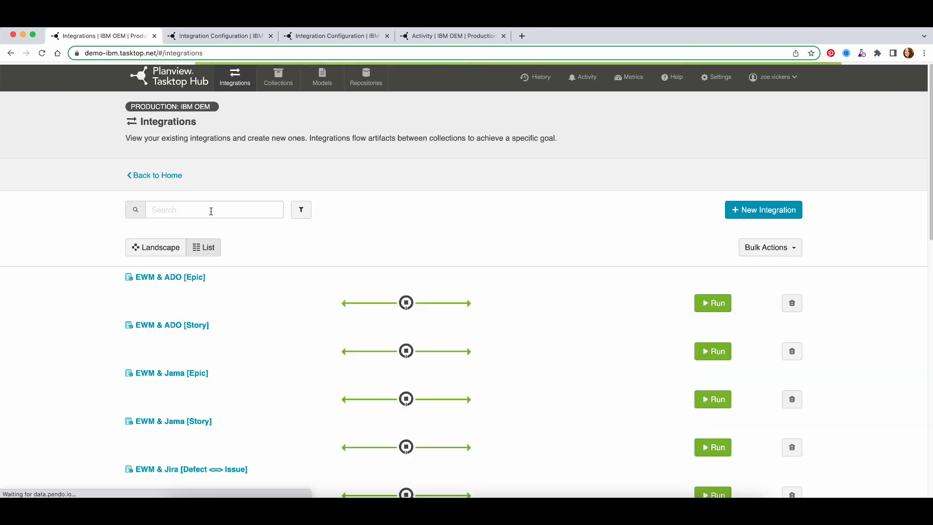
{"action": "scroll", "coordinate": [495, 296], "scroll_direction": "down", "scroll_amount": 3}
{"action": "scroll", "coordinate": [495, 295], "scroll_direction": "down", "scroll_amount": 15}
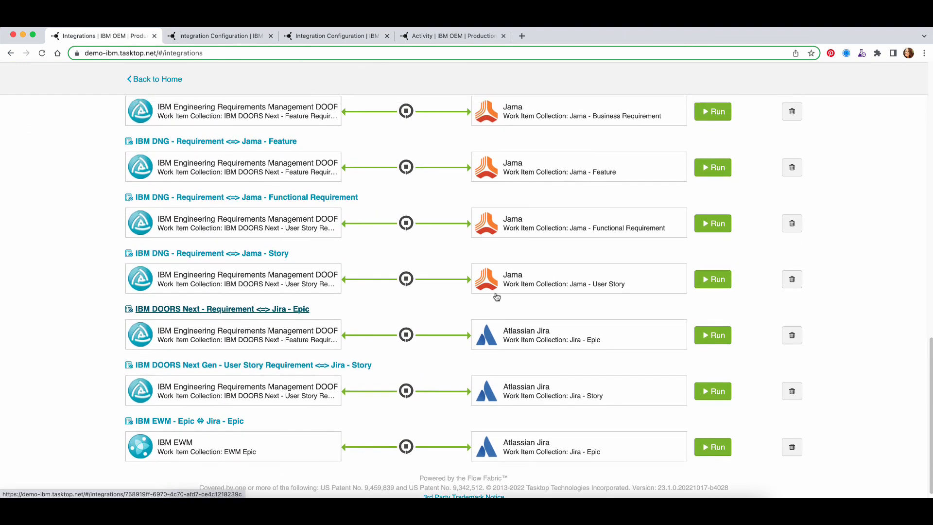
{"action": "scroll", "coordinate": [495, 297], "scroll_direction": "up", "scroll_amount": 4}
Step: Open the configuration of the DNG Requirement to Jama Business Requirement integration and review its field flow mappings
{"action": "left_click", "coordinate": [237, 37]}
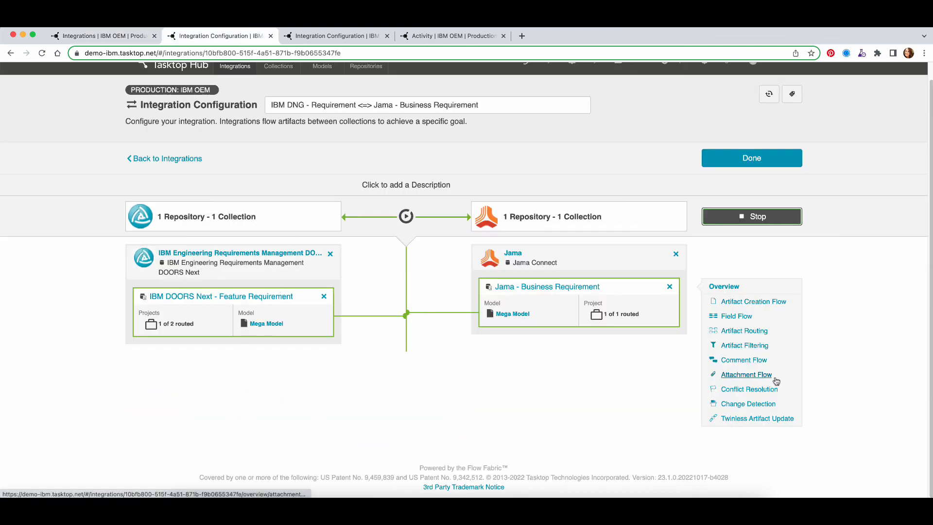
{"action": "left_click", "coordinate": [736, 316]}
{"action": "scroll", "coordinate": [407, 266], "scroll_direction": "down", "scroll_amount": 1}
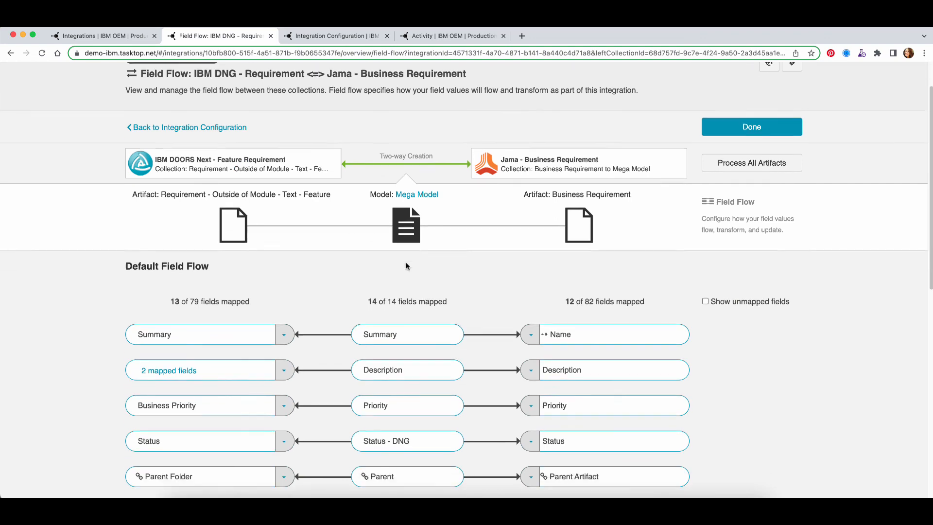
{"action": "scroll", "coordinate": [408, 266], "scroll_direction": "down", "scroll_amount": 6}
{"action": "scroll", "coordinate": [350, 374], "scroll_direction": "up", "scroll_amount": 7}
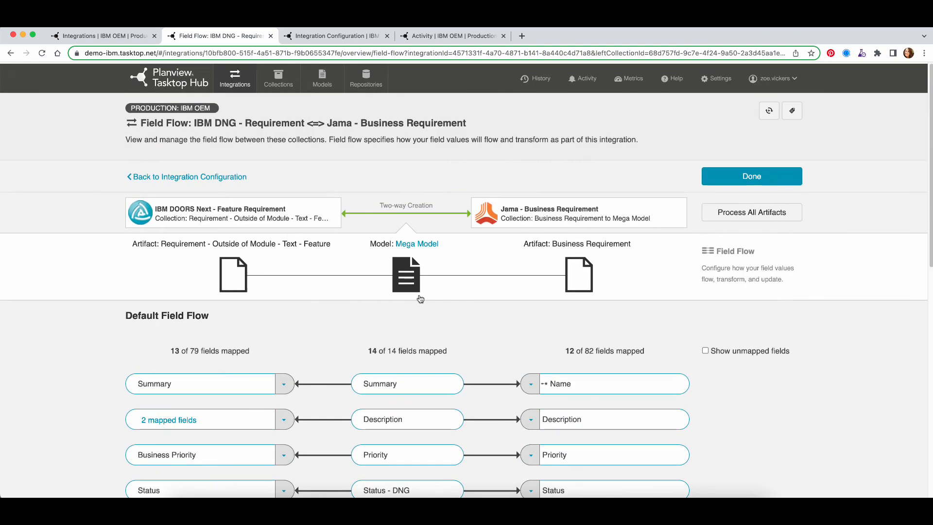
Step: Review the completed artifact activities and expand the changed fields of target artifact 576
{"action": "left_click", "coordinate": [583, 78]}
{"action": "left_click", "coordinate": [657, 226]}
{"action": "scroll", "coordinate": [639, 278], "scroll_direction": "down", "scroll_amount": 2}
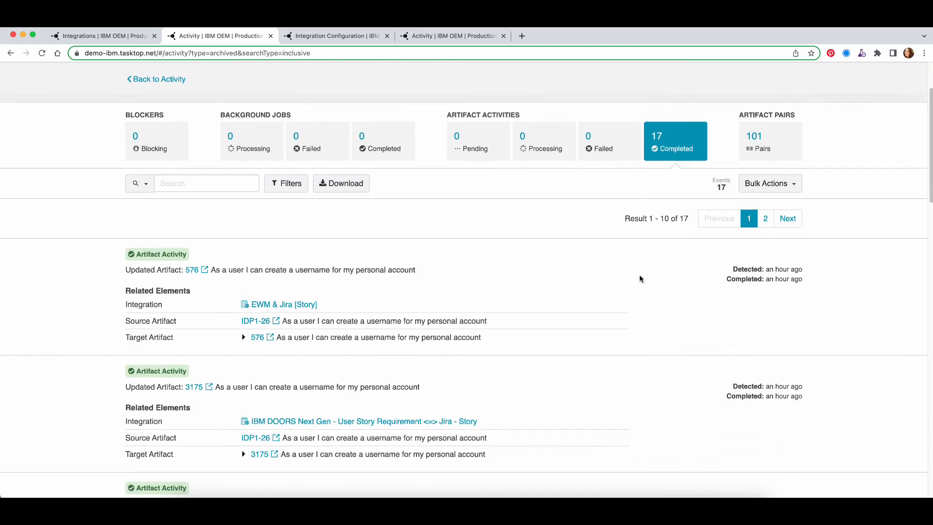
{"action": "scroll", "coordinate": [640, 279], "scroll_direction": "down", "scroll_amount": 2}
{"action": "left_click", "coordinate": [244, 270]}
{"action": "scroll", "coordinate": [680, 287], "scroll_direction": "up", "scroll_amount": 4}
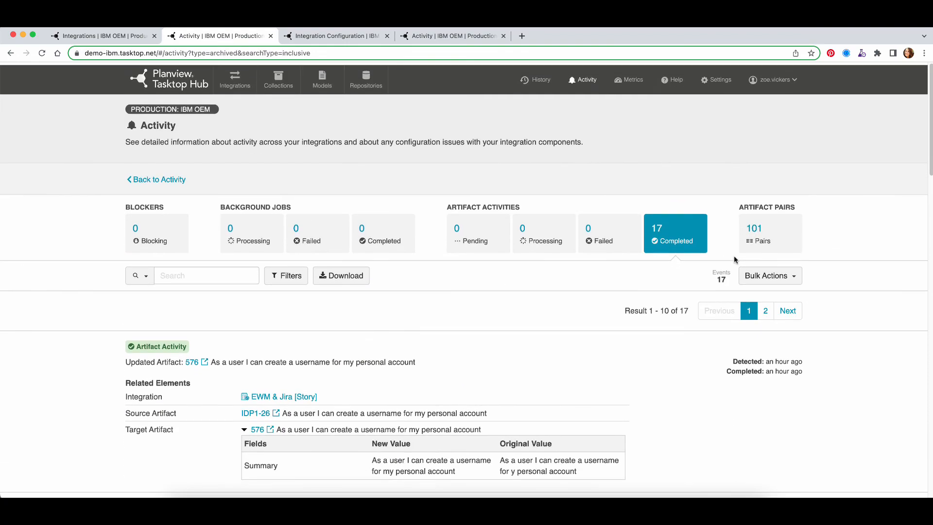
Step: Open the metrics and examine the cumulative artifact processing counts per integration
{"action": "left_click", "coordinate": [629, 80]}
{"action": "scroll", "coordinate": [549, 243], "scroll_direction": "down", "scroll_amount": 12}
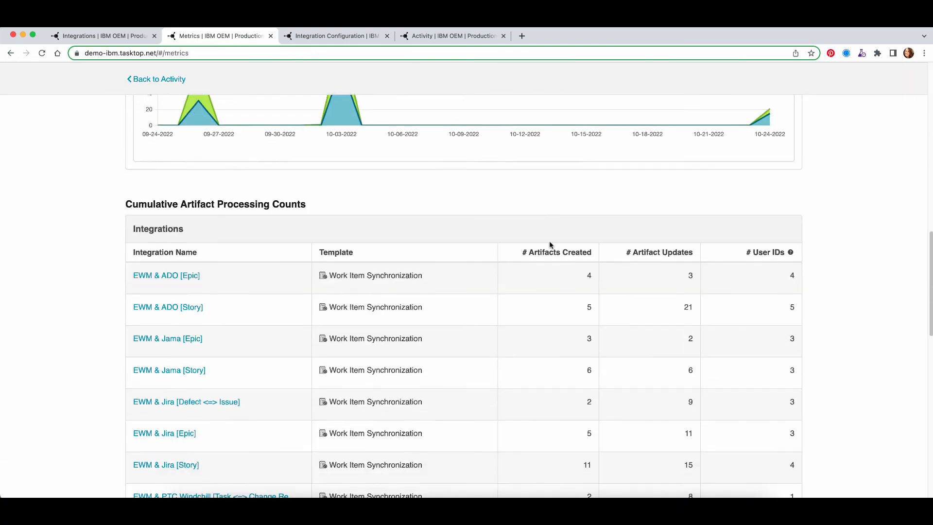
{"action": "scroll", "coordinate": [549, 240], "scroll_direction": "down", "scroll_amount": 8}
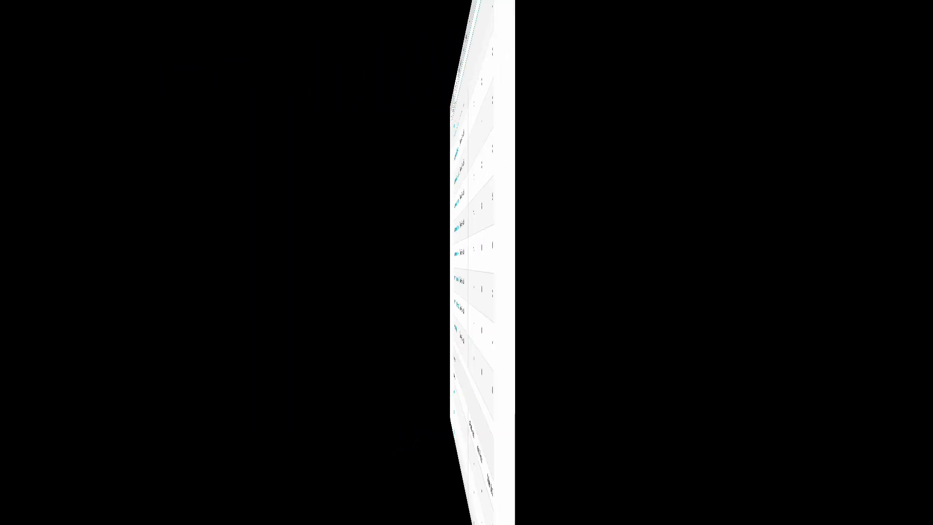